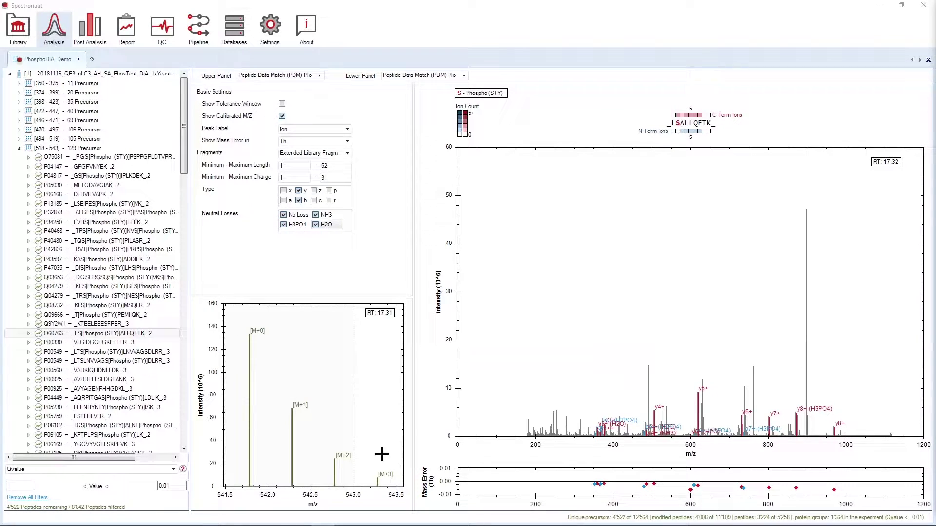
- Zoom the isotope chart to full range, restore its default m/z range, then turn on its legend
right_click(332, 369)
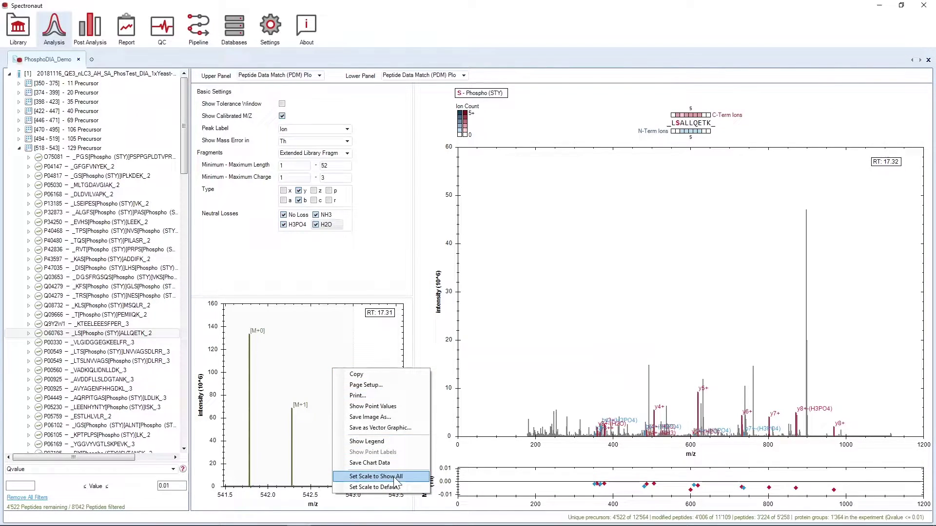
click(395, 477)
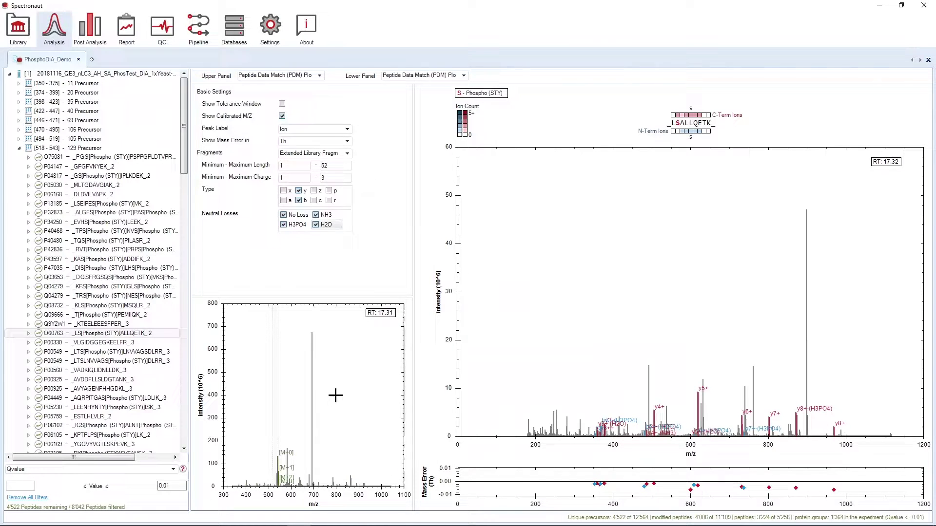
right_click(344, 374)
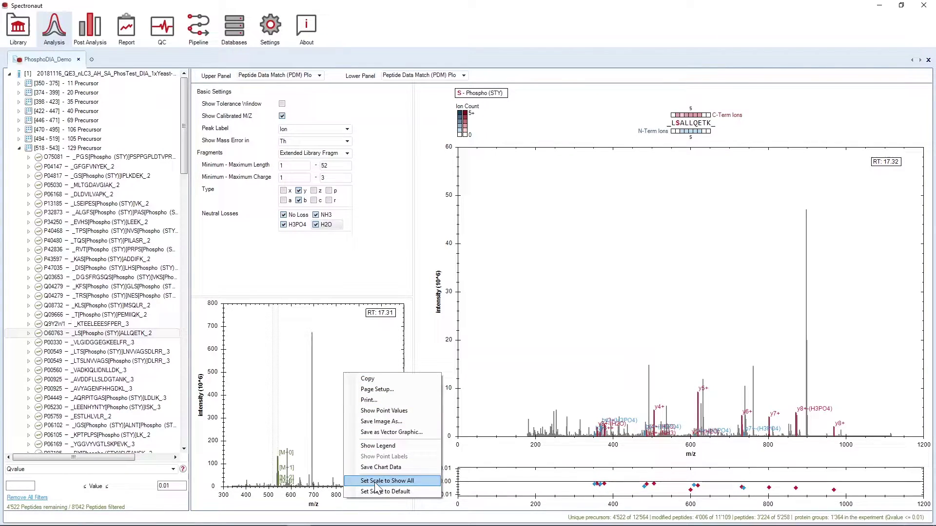
click(395, 491)
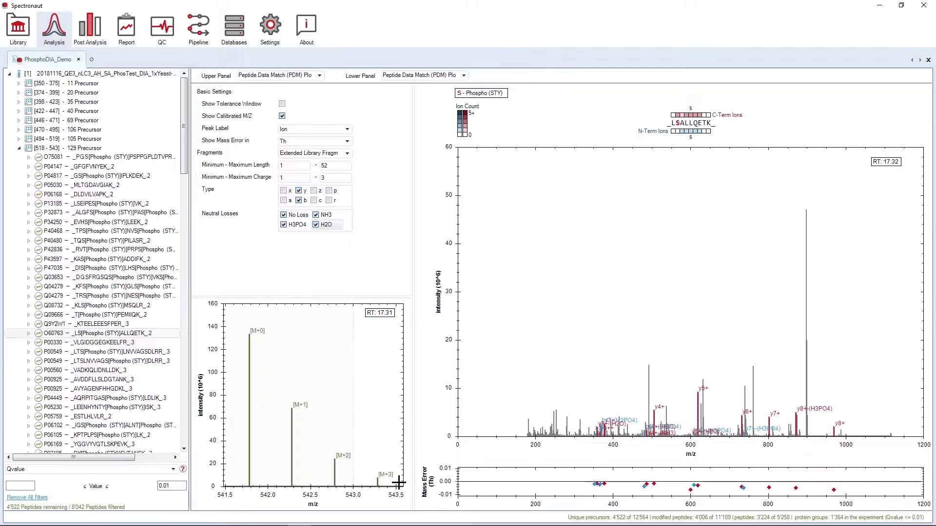
right_click(323, 365)
click(365, 440)
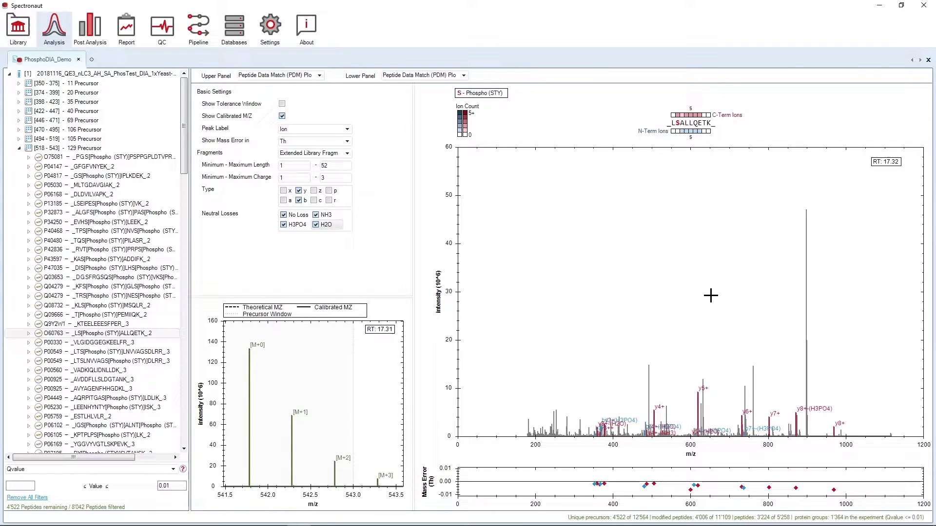
- Turn on the fragment spectrum legend and show tolerance windows in both plots
right_click(554, 234)
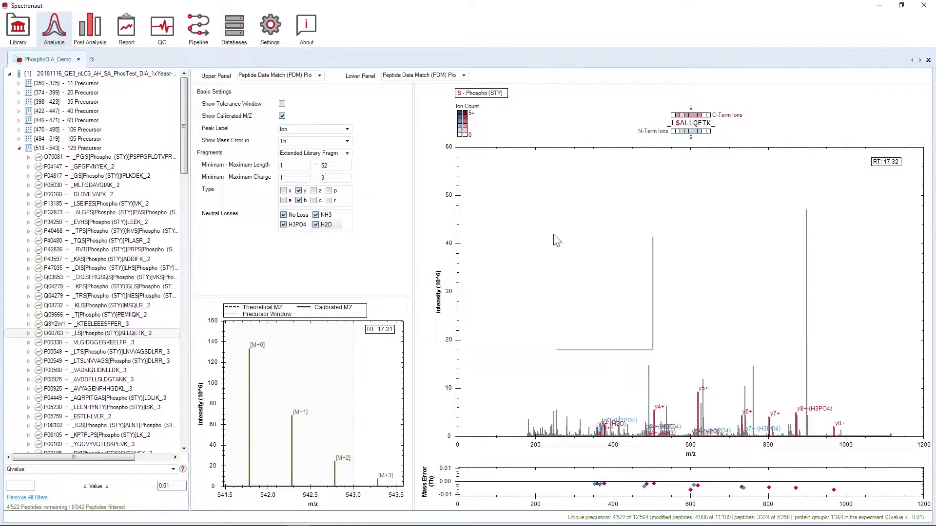
click(613, 311)
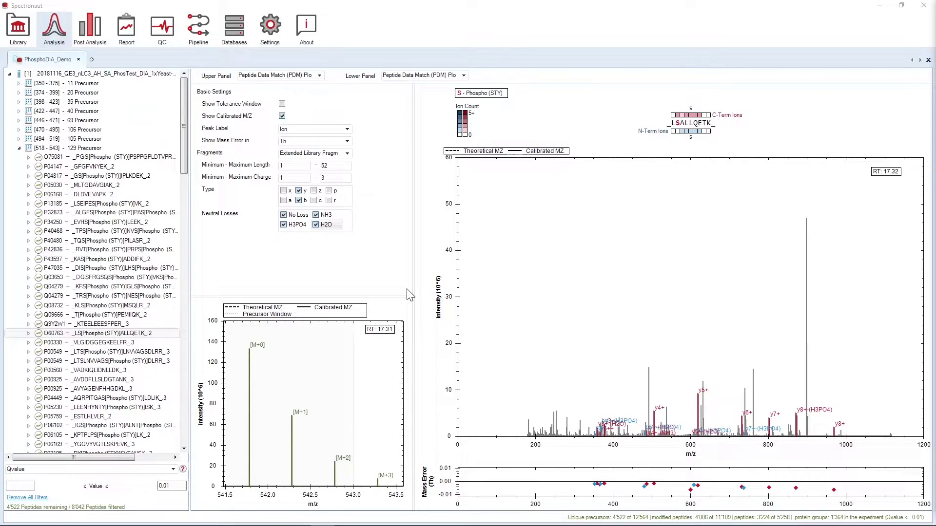
click(282, 104)
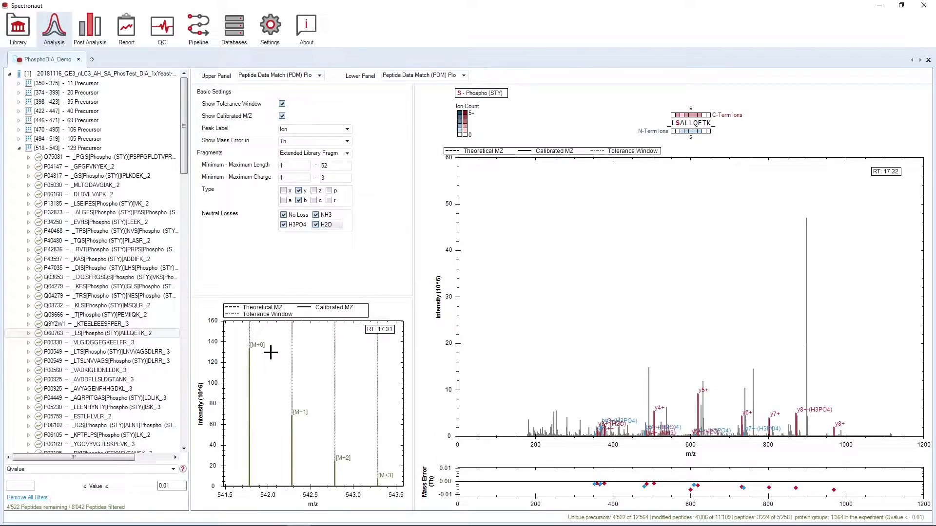
- Zoom the isotope plot onto the M+0 peak and the spectrum onto y4+ near m/z 505
drag(238, 331, 268, 490)
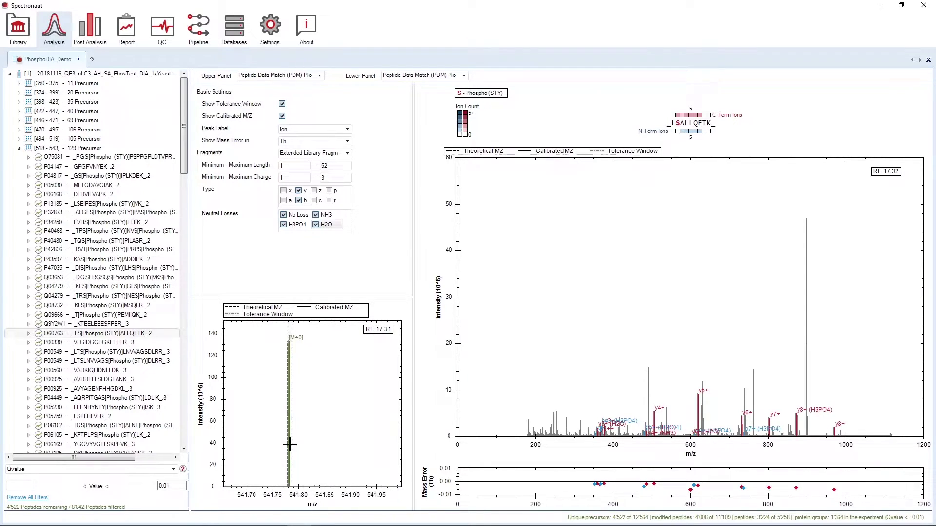
drag(278, 328, 303, 493)
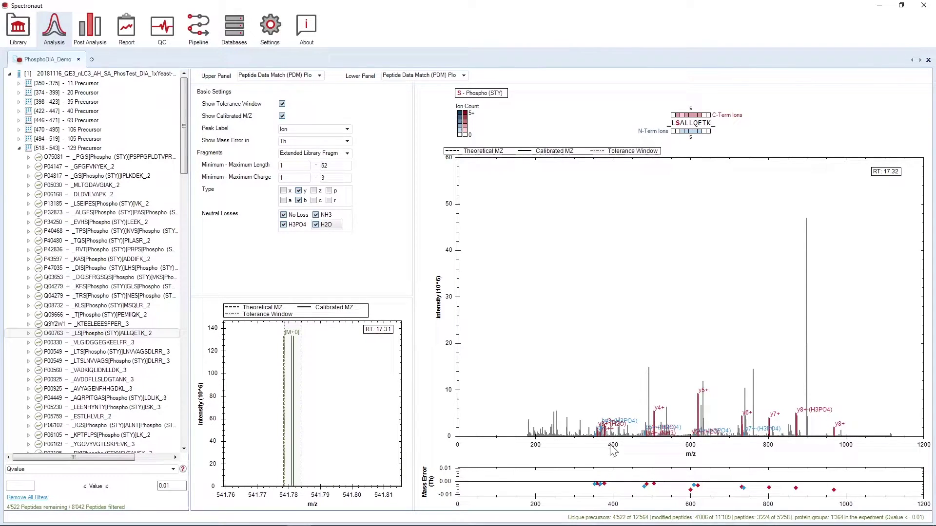
drag(645, 399, 663, 462)
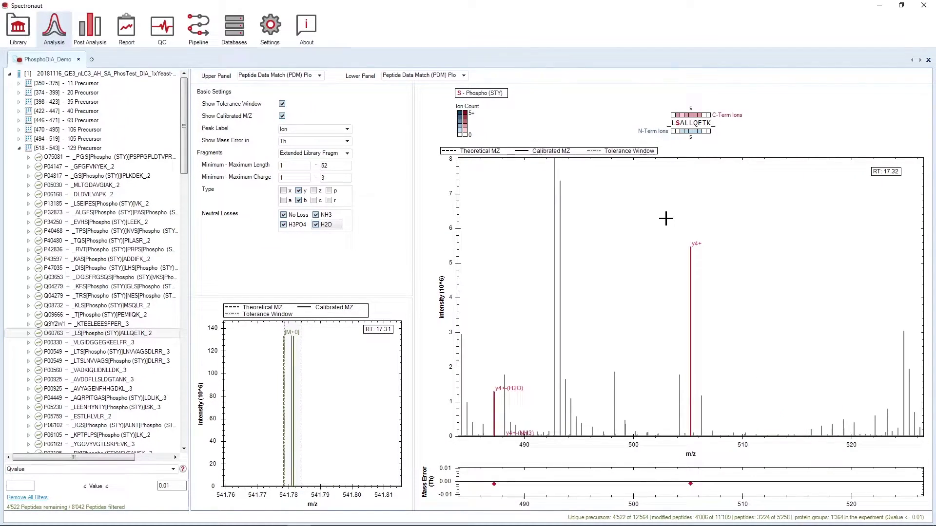
drag(706, 433, 668, 218)
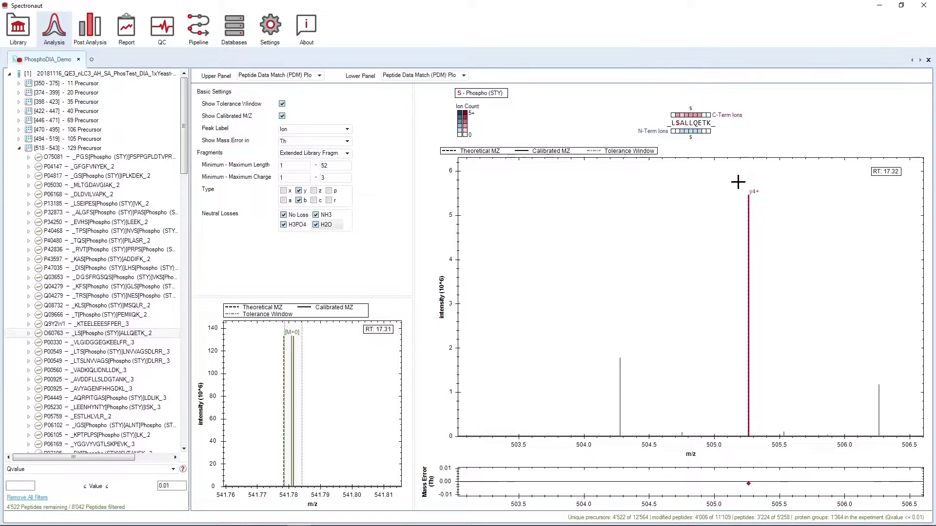
drag(768, 453, 739, 429)
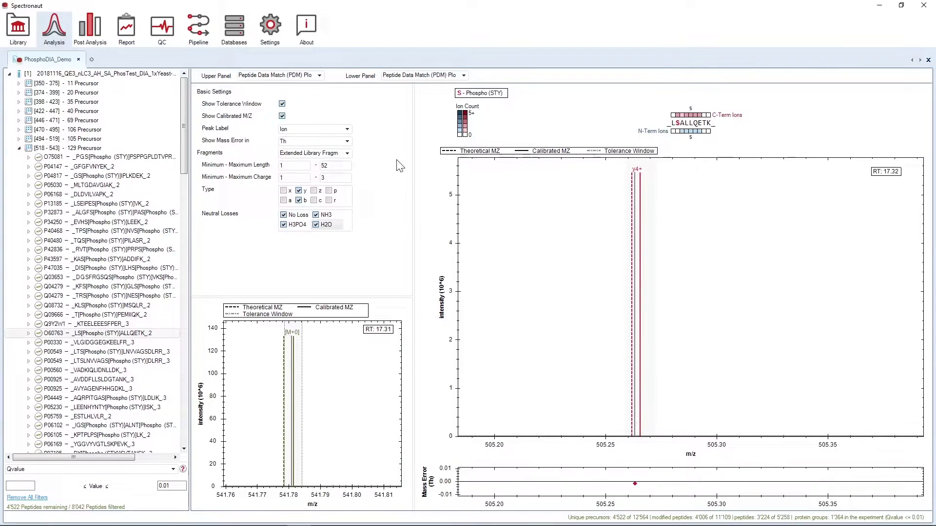
click(282, 117)
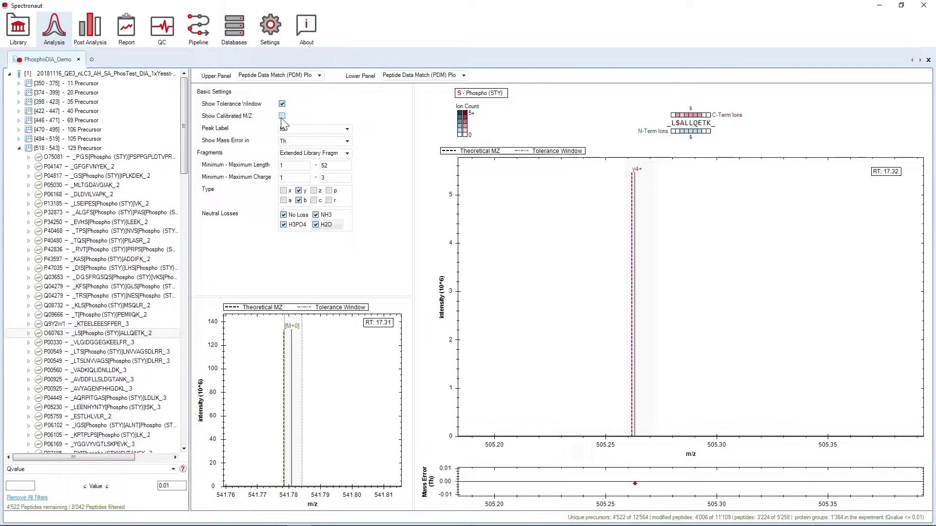
click(282, 117)
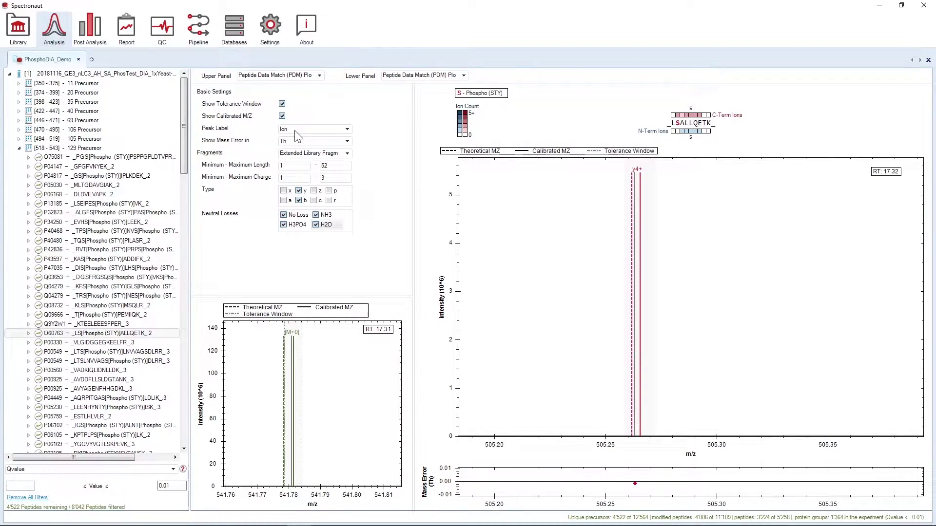
click(312, 129)
click(293, 144)
click(297, 130)
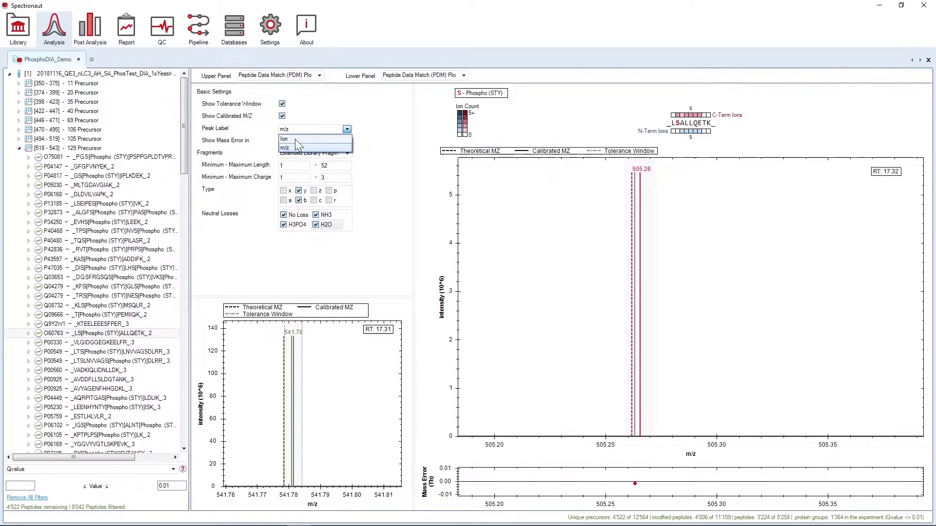
click(294, 138)
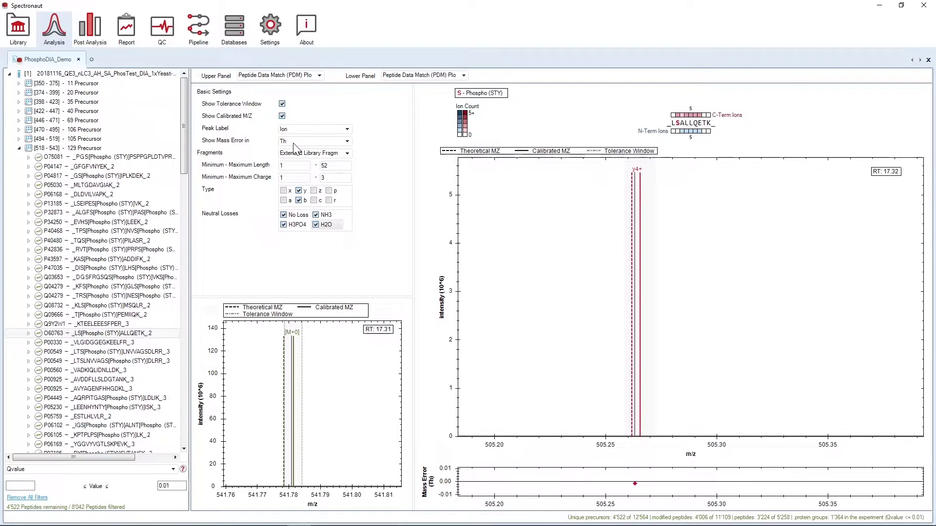
click(293, 144)
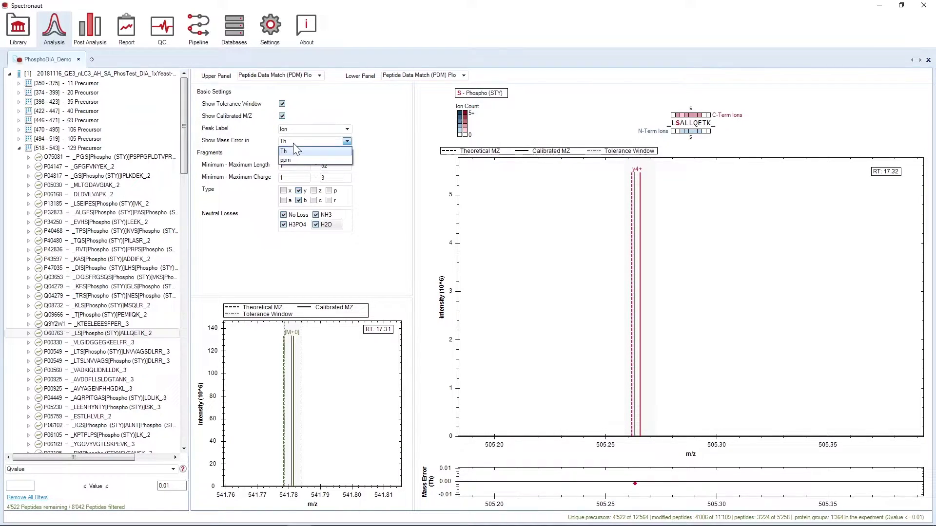
click(295, 157)
click(291, 144)
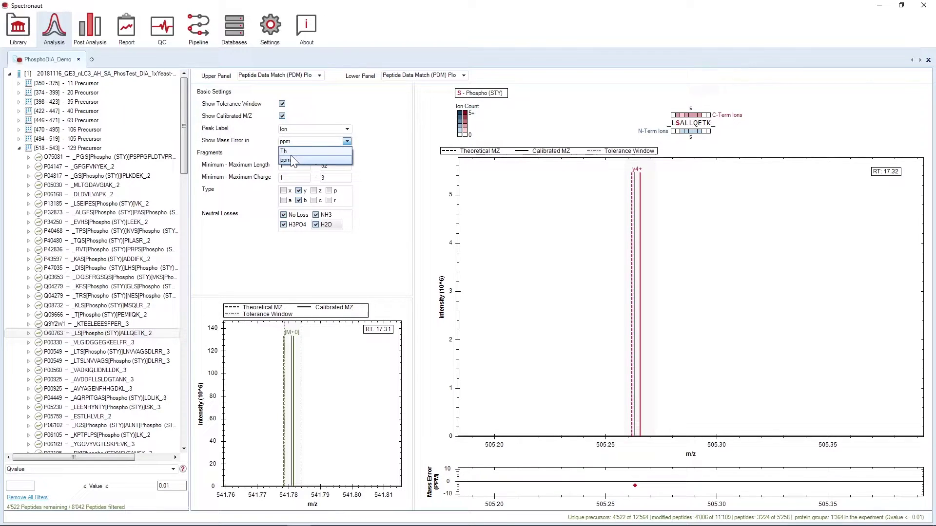
click(290, 155)
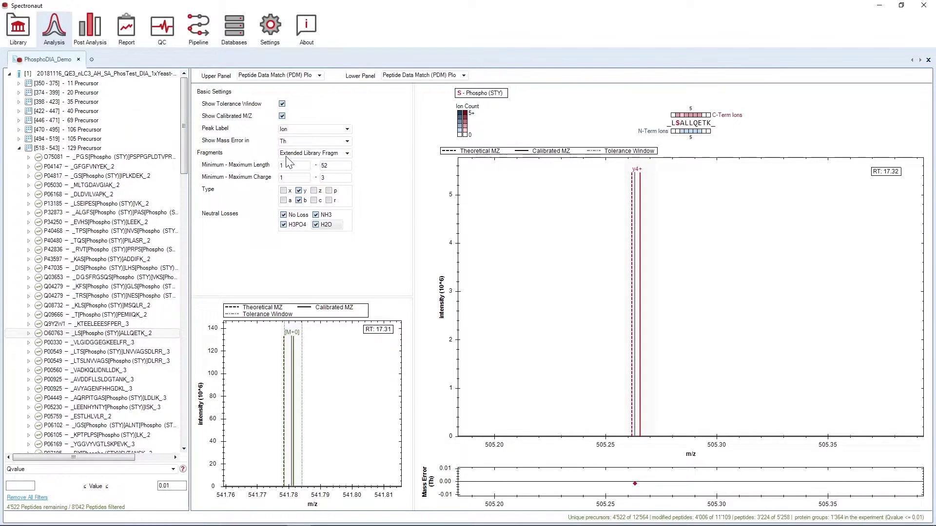
- Reset the fragment spectrum to its full 0–1200 m/z range and annotate only Library Fragments
right_click(556, 240)
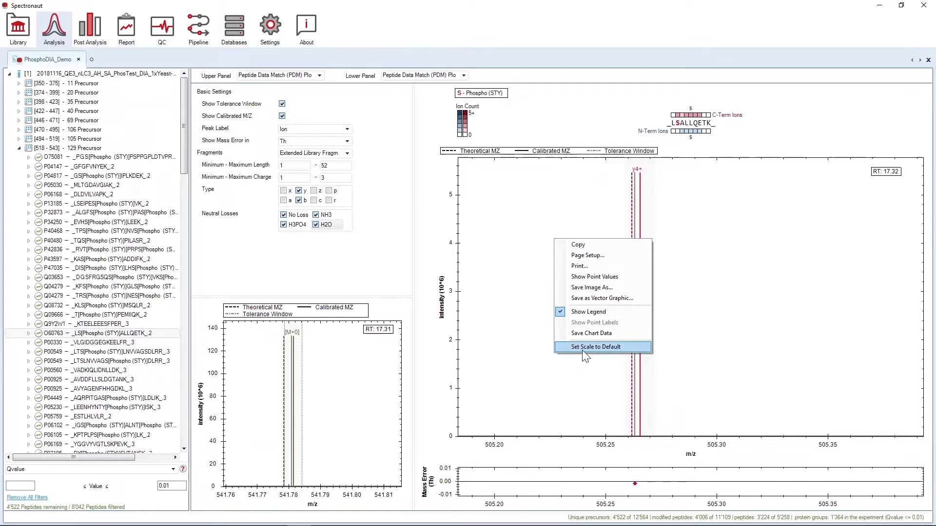
click(585, 347)
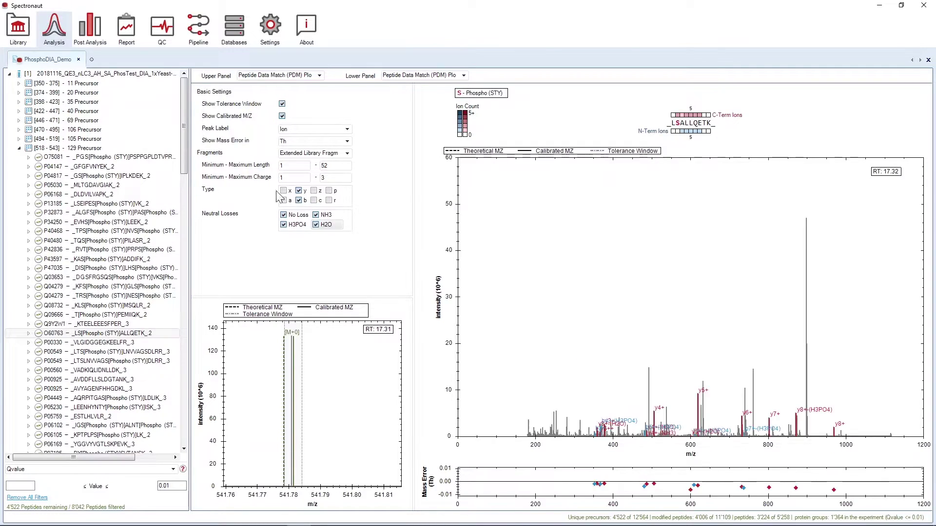
click(328, 155)
click(317, 163)
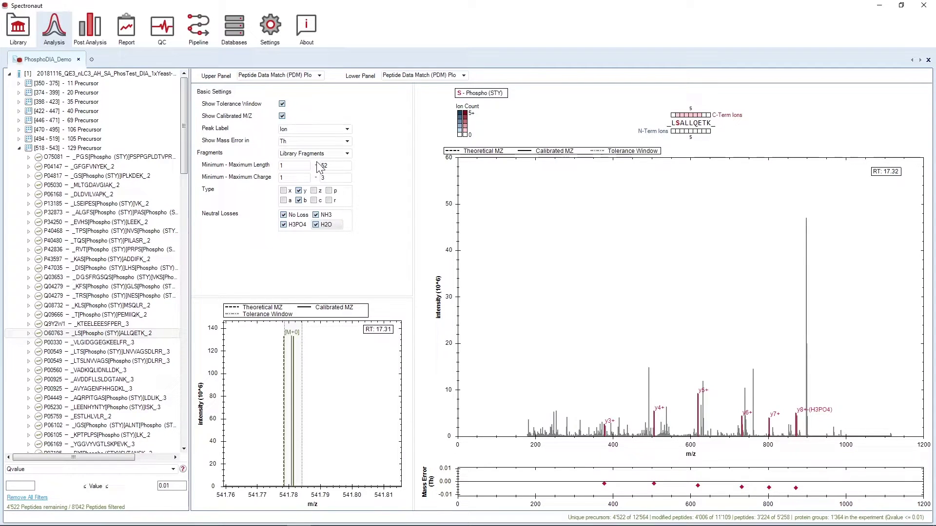
- Switch the annotated fragments to All Theoretical, then back to Extended Library Fragments
click(323, 154)
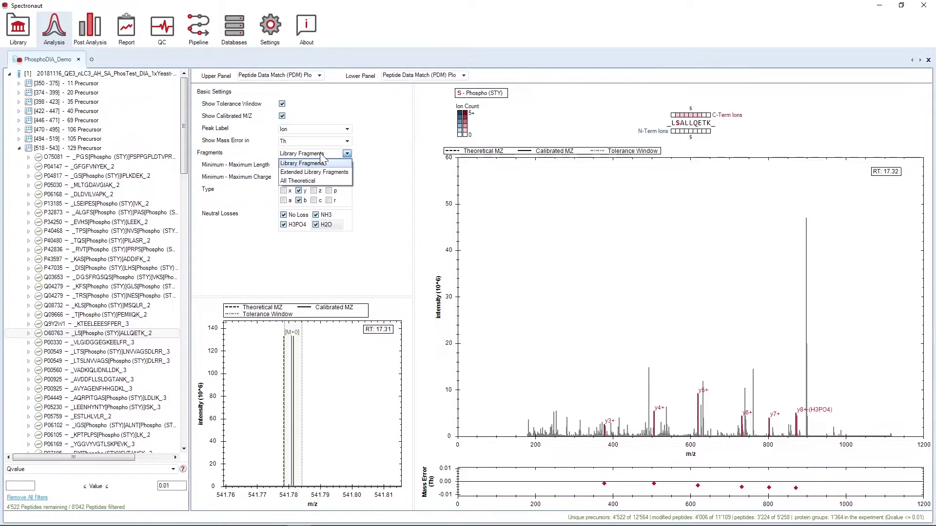
click(313, 184)
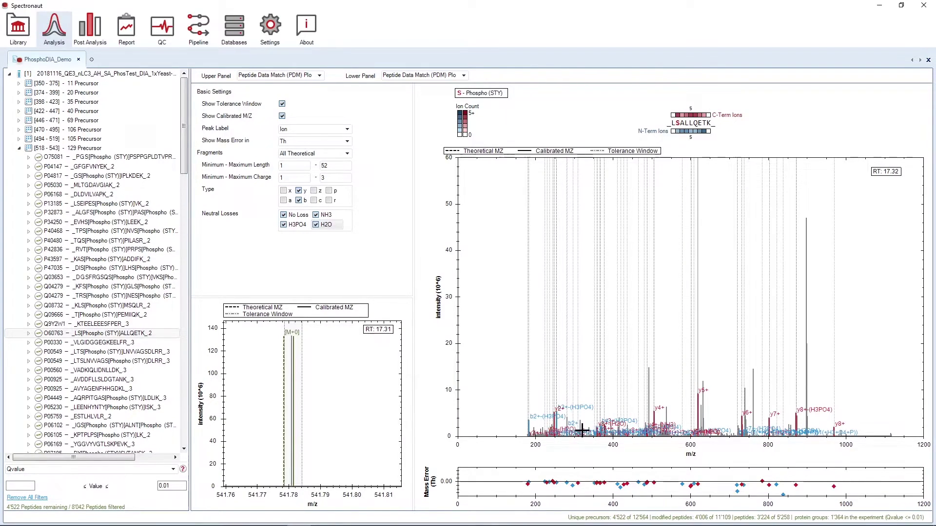
click(315, 154)
click(310, 172)
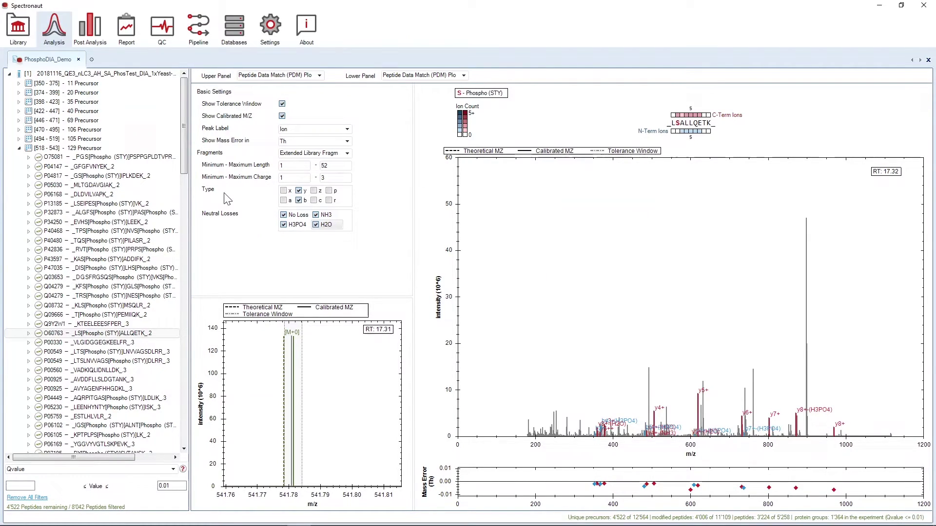
click(298, 191)
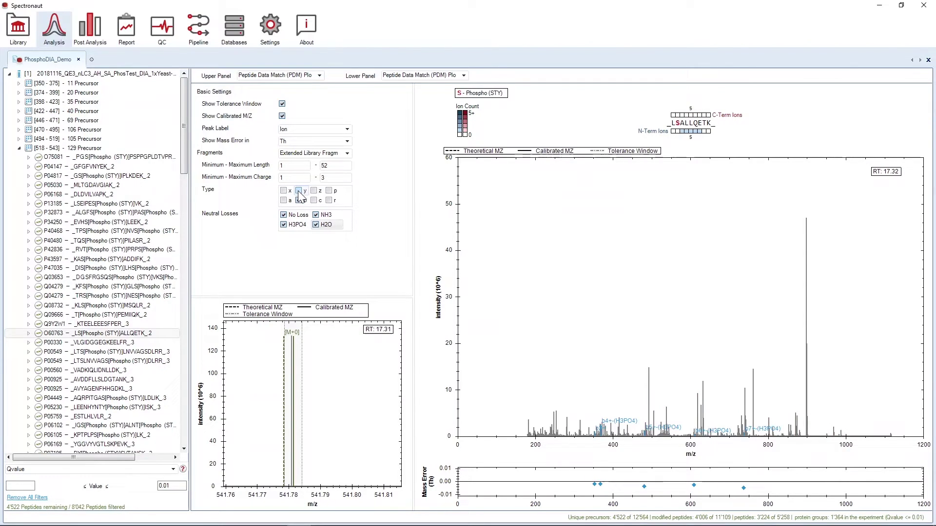
click(298, 192)
click(298, 201)
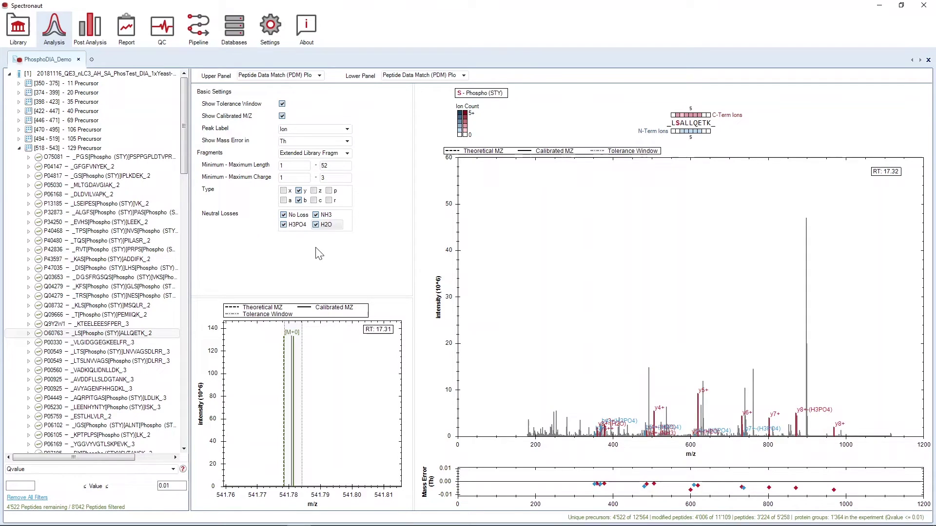
click(283, 226)
click(284, 226)
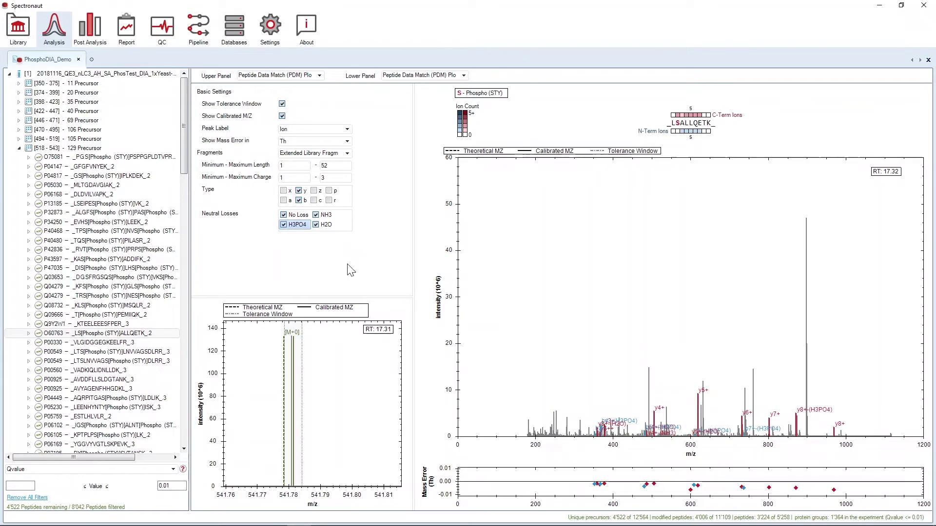